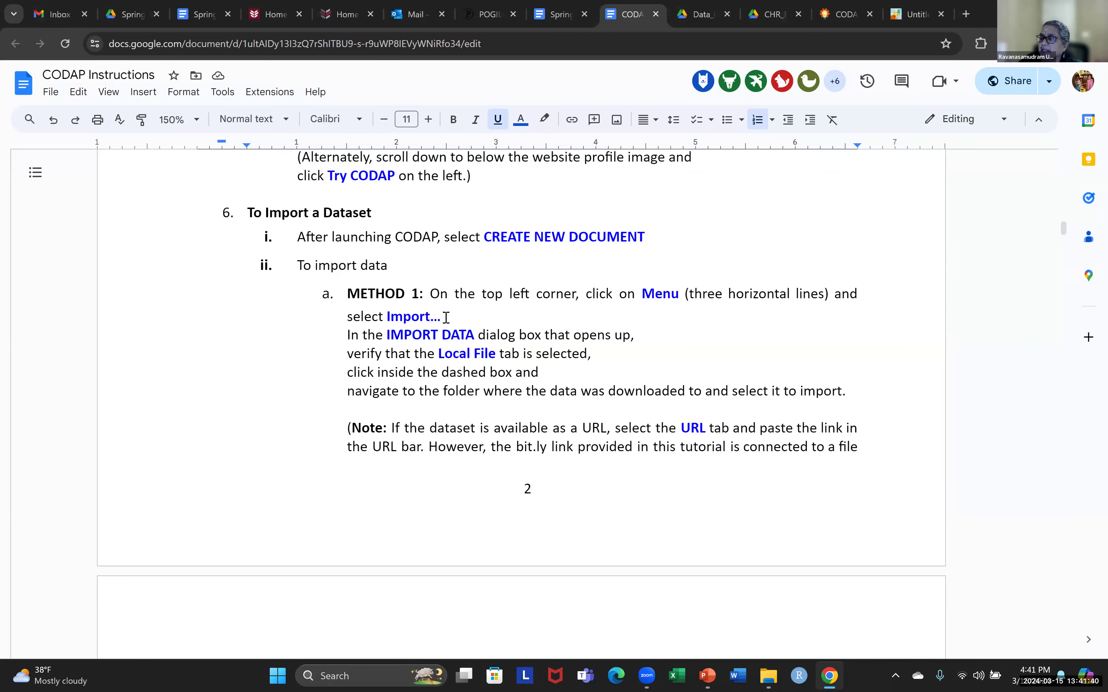
Switch to CODAP and import the local file CHR_Ranked_Measure_2023_Data from the Downloads folder into the untitled document
click(927, 14)
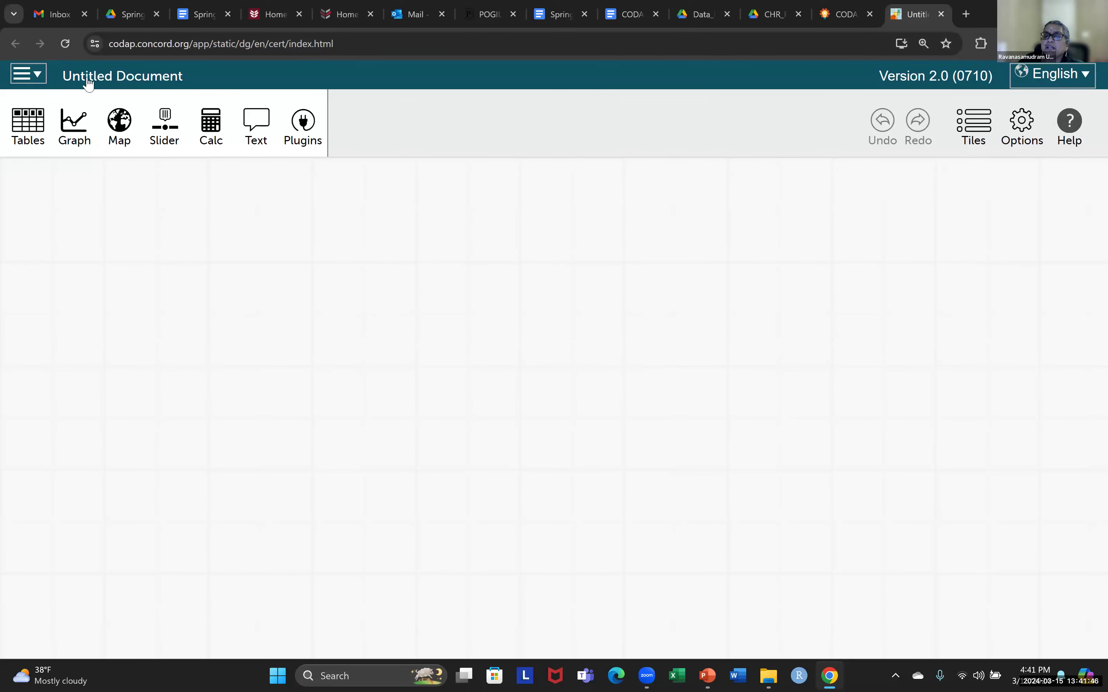
click(38, 78)
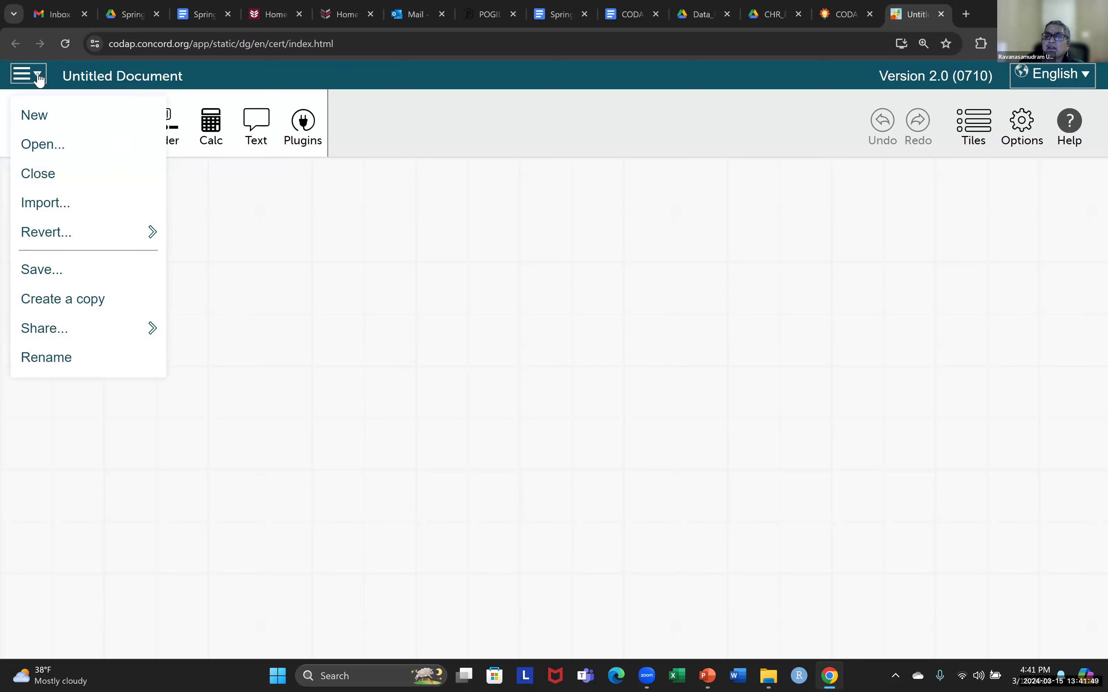
click(37, 202)
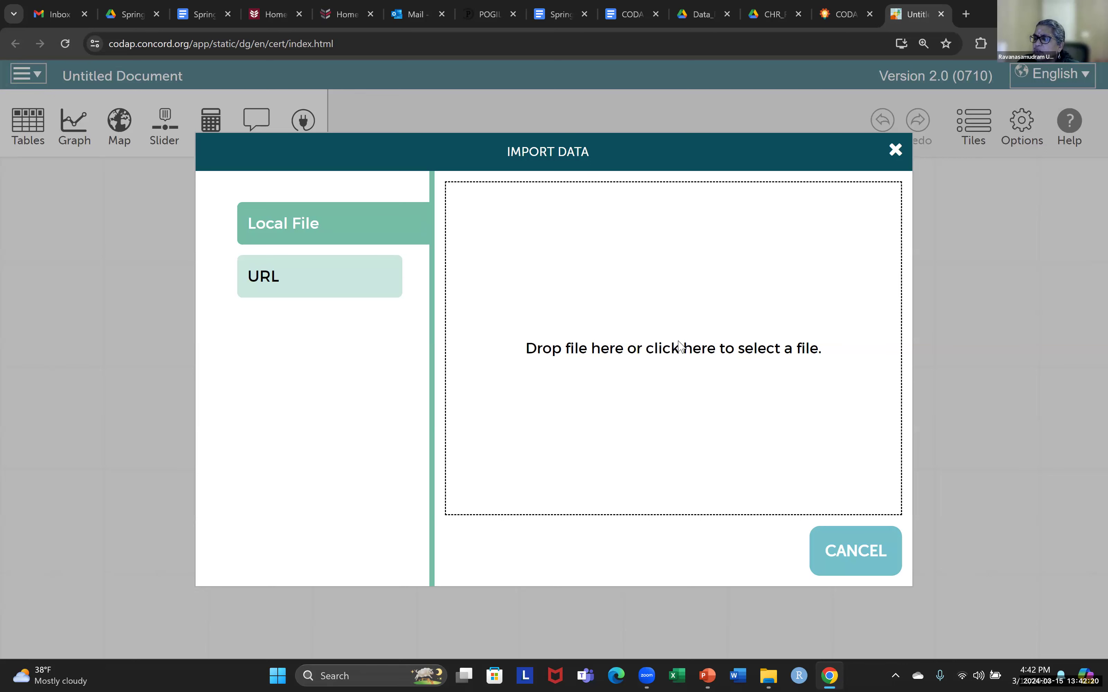
click(695, 313)
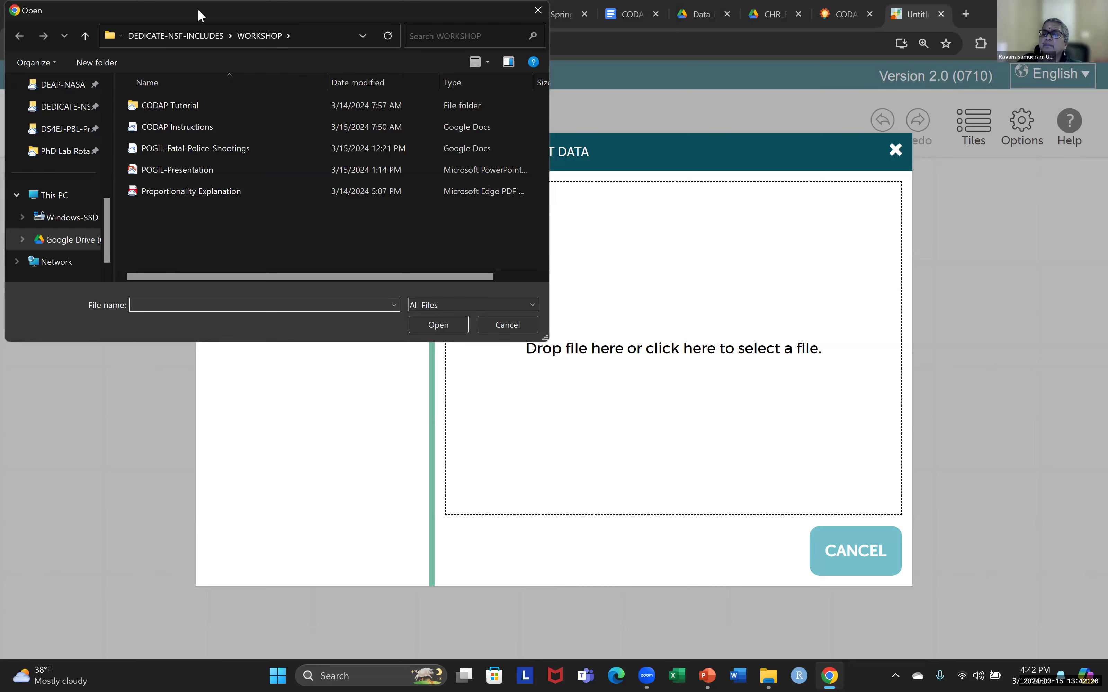
drag(198, 15, 277, 224)
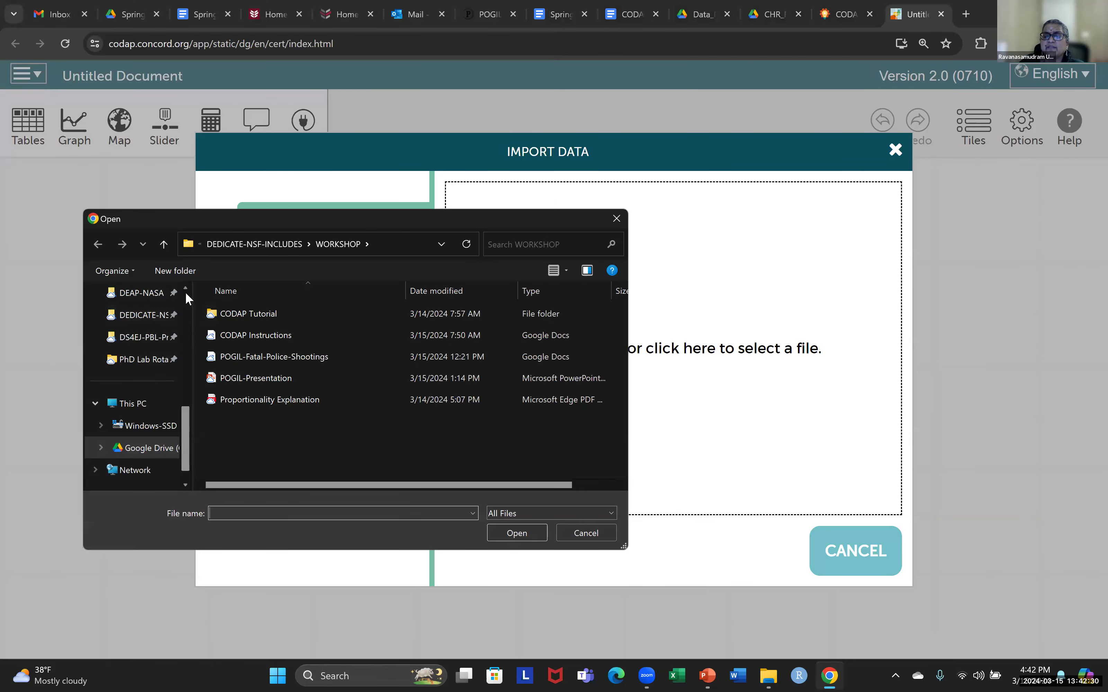
scroll(185, 293, up, 5)
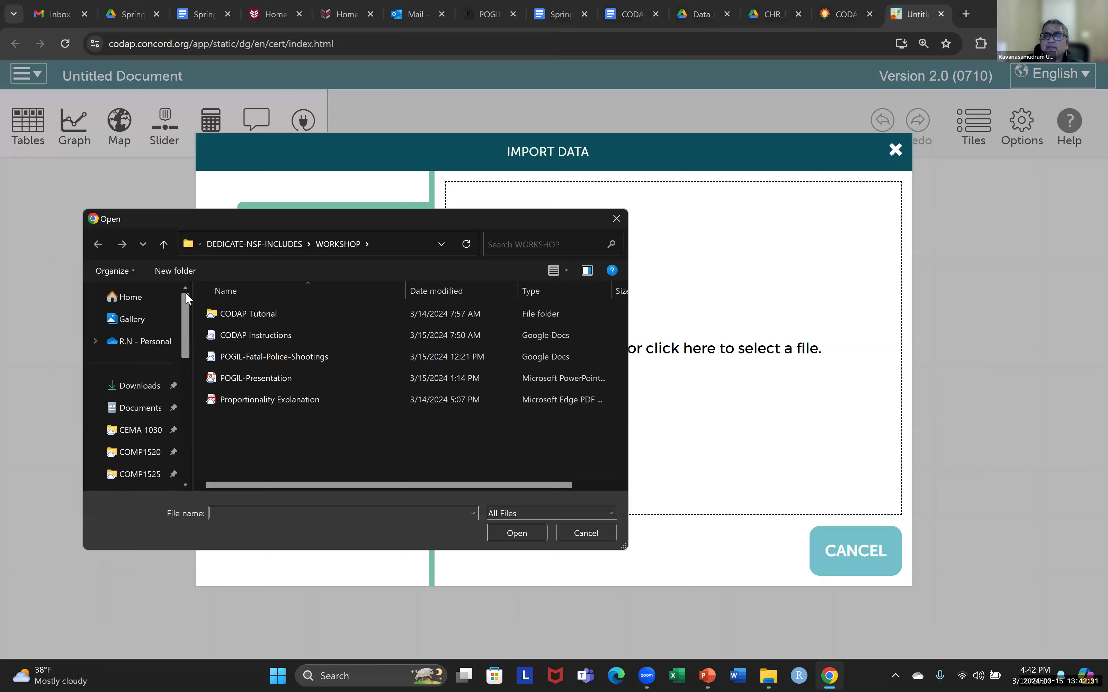
click(144, 387)
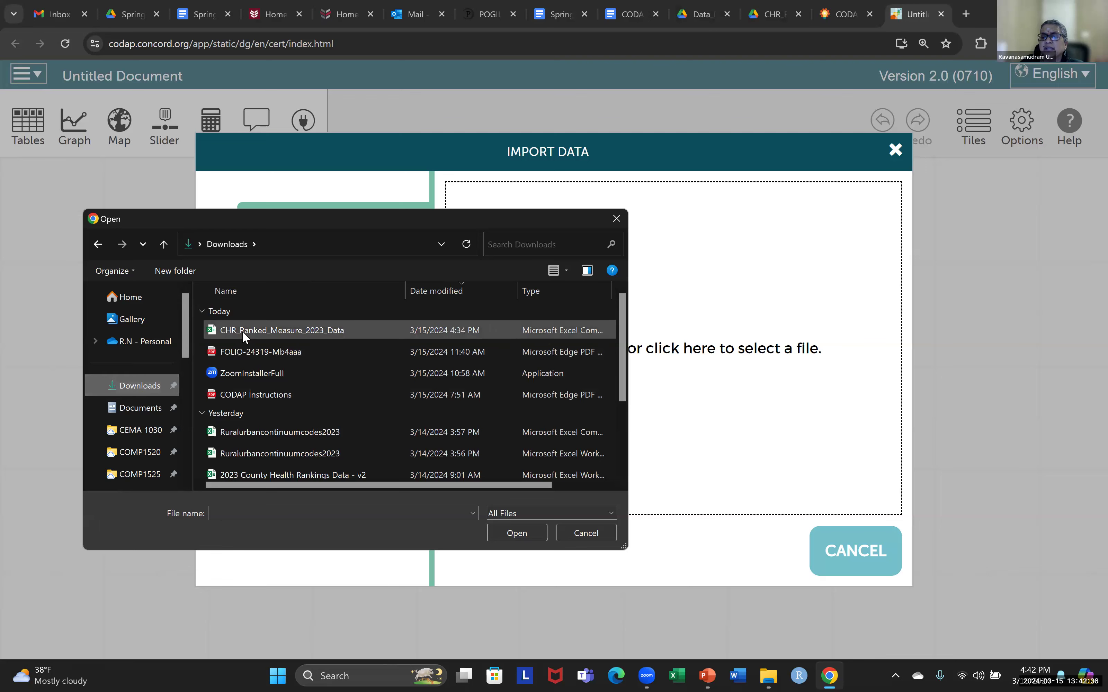
click(277, 331)
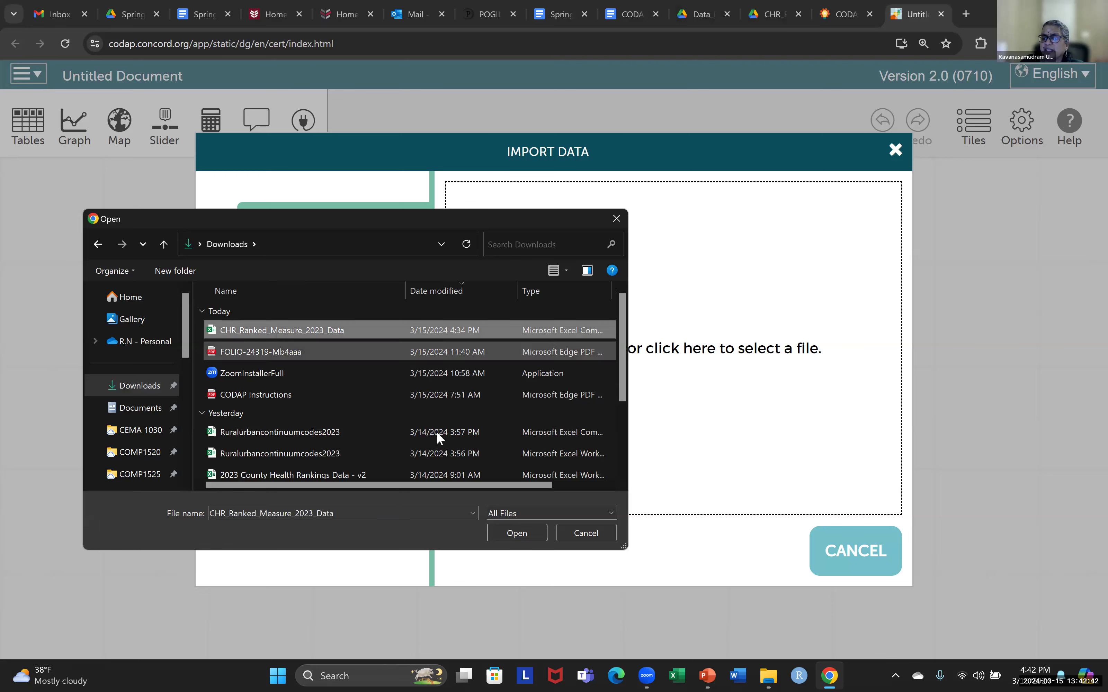
click(517, 533)
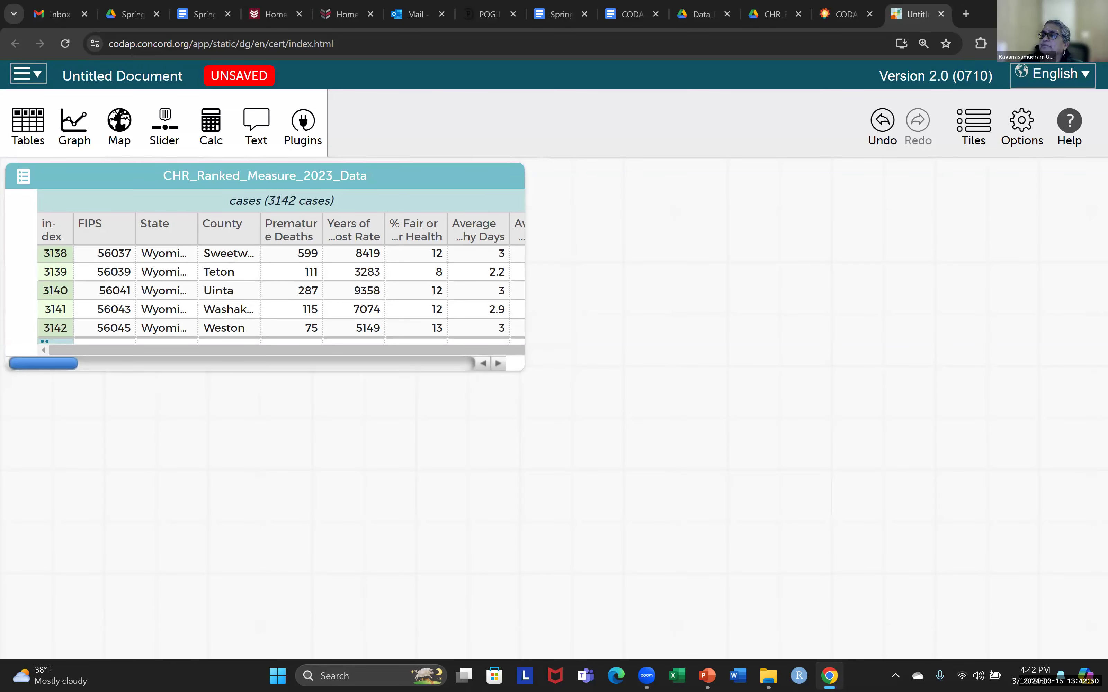
In the CODAP Instructions Google Doc, review the dataset preview, the launch instructions and the two methods for importing a dataset
click(632, 14)
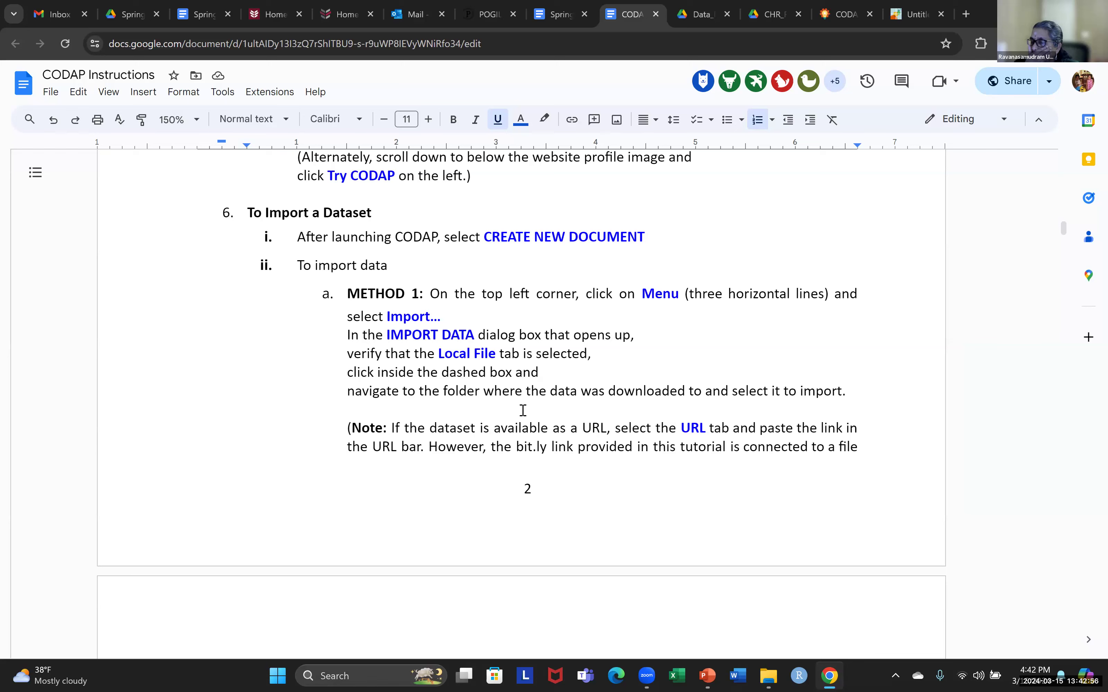
scroll(522, 410, down, 8)
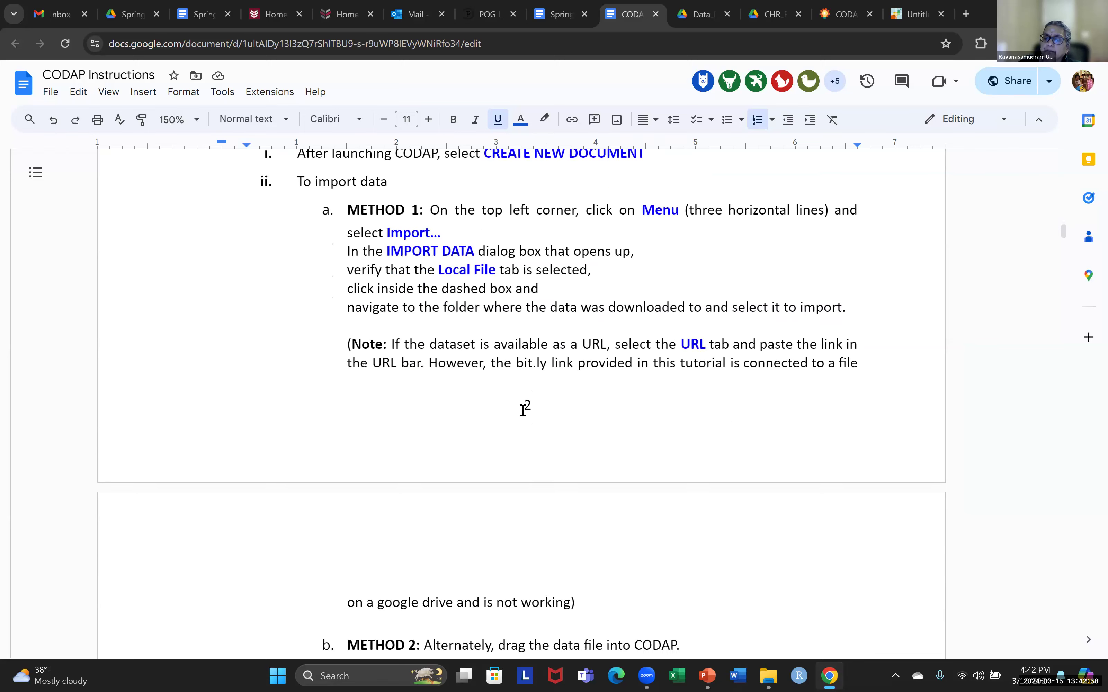
scroll(522, 410, up, 8)
scroll(525, 414, up, 10)
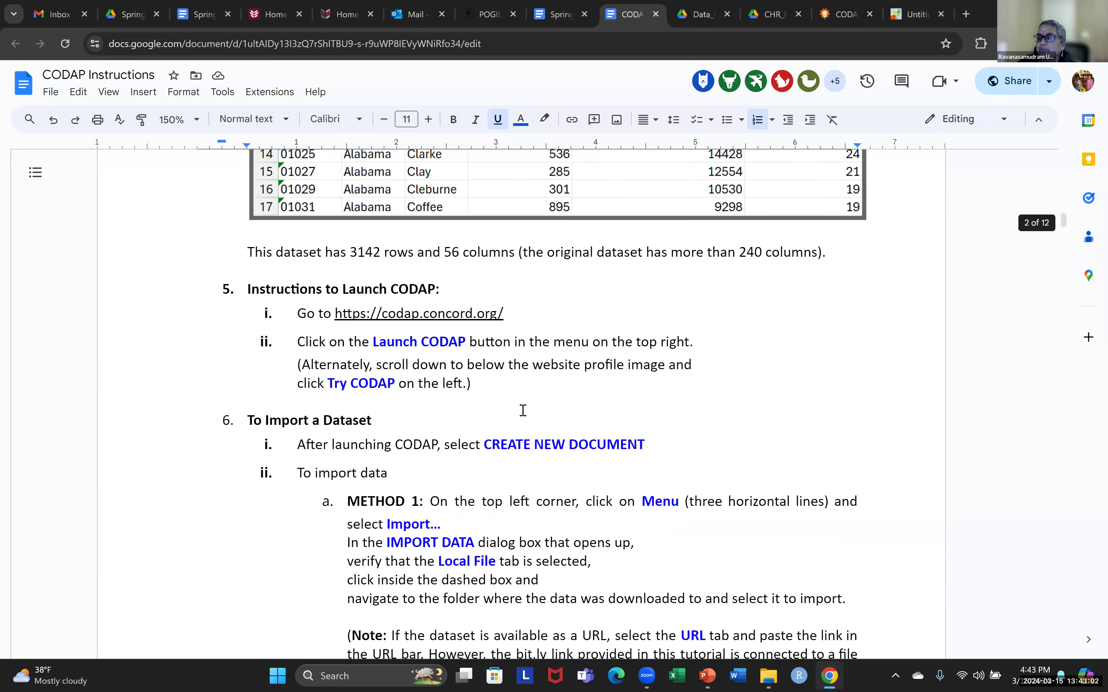
scroll(524, 415, up, 5)
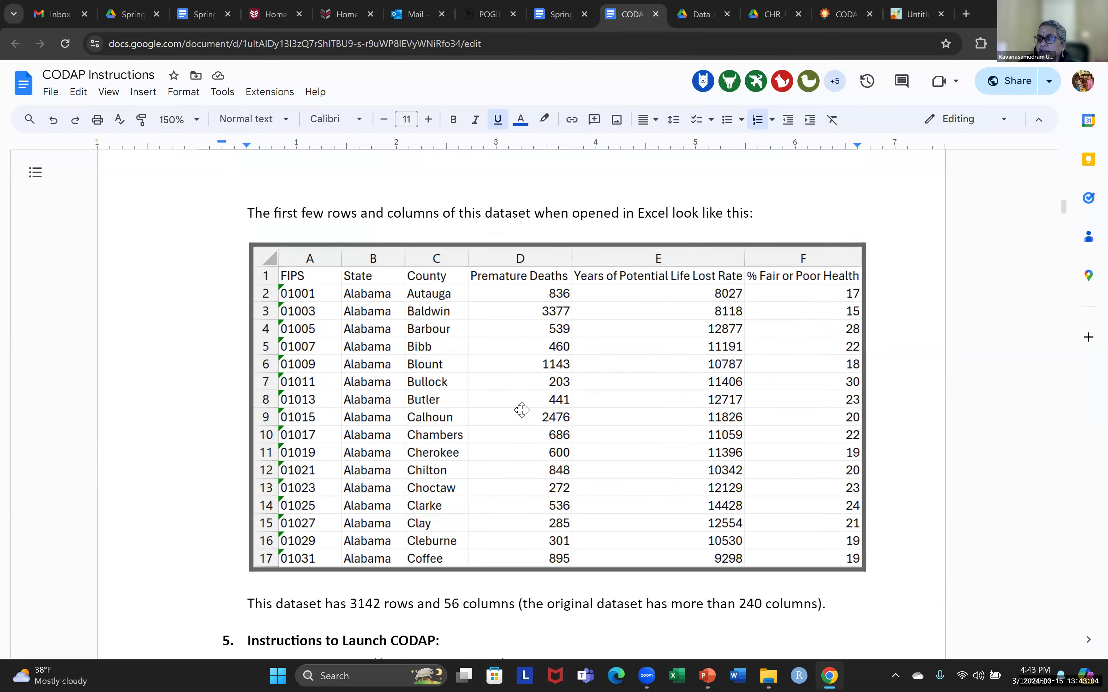
scroll(522, 411, down, 4)
scroll(522, 410, down, 5)
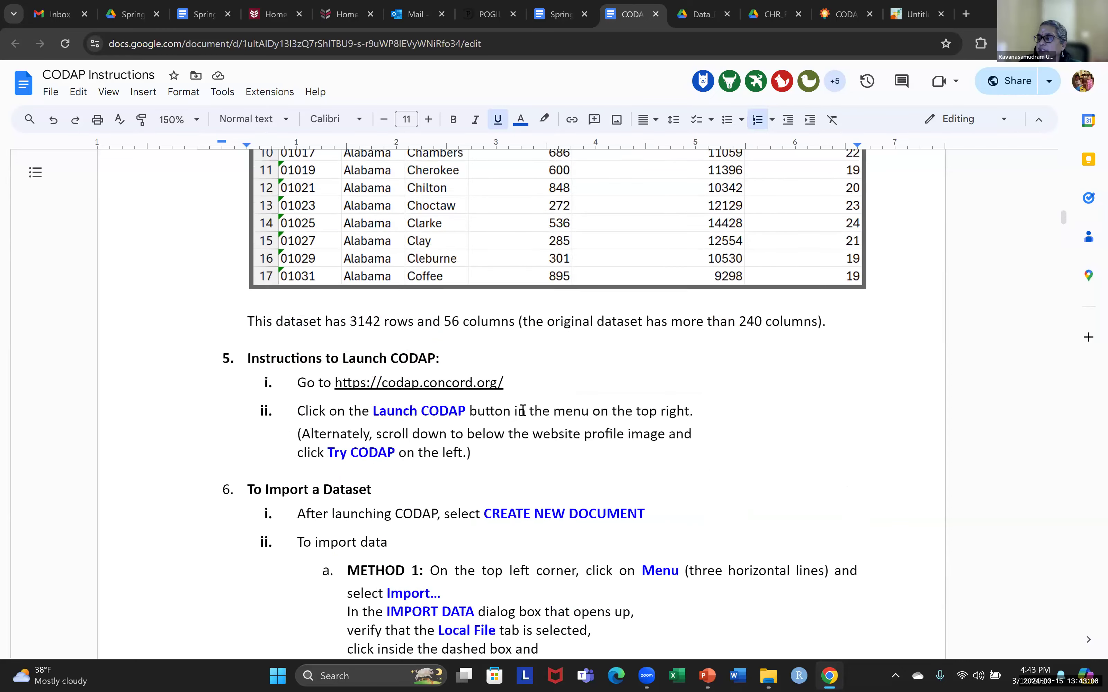
scroll(521, 411, down, 8)
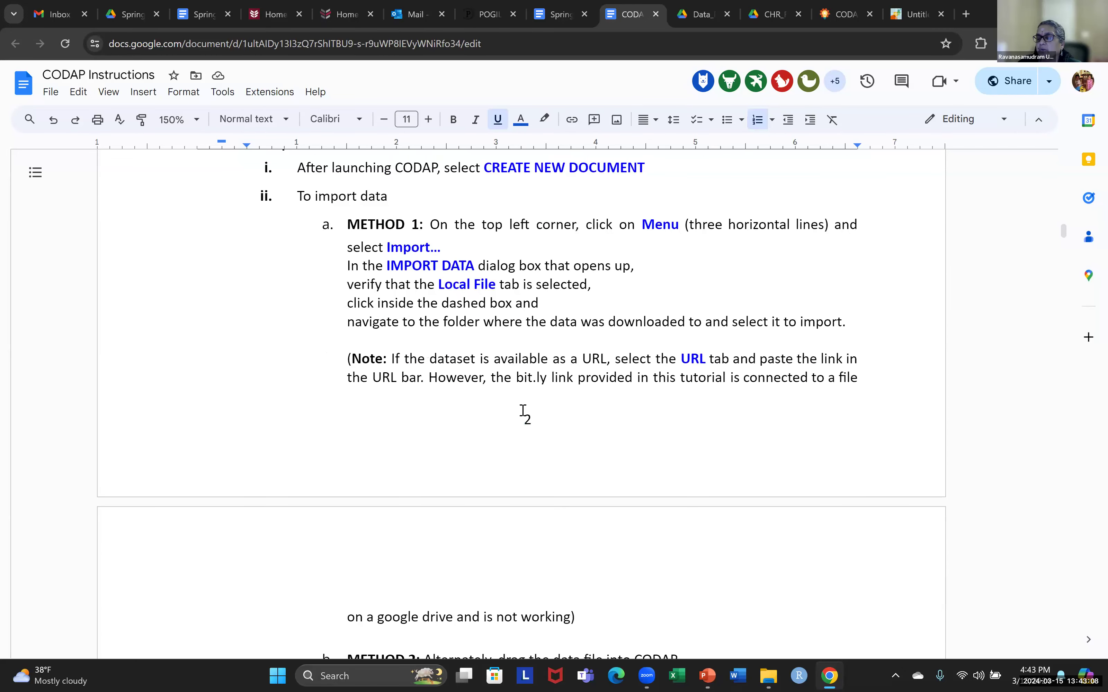
scroll(523, 410, down, 3)
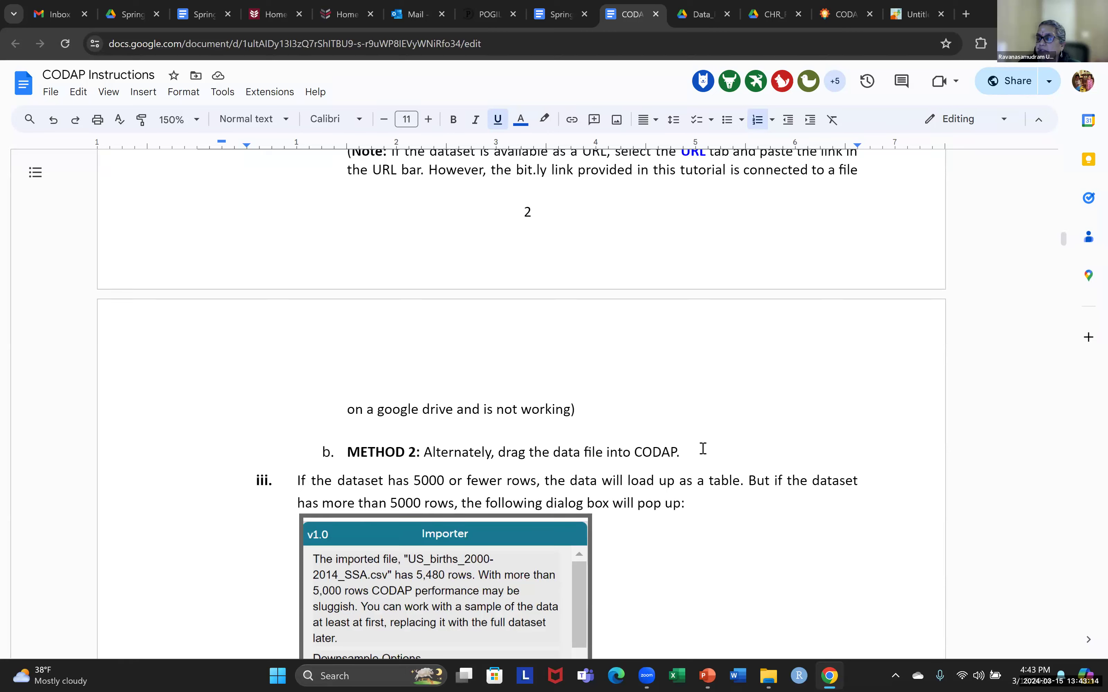
Read the instructions on downsampling datasets with more than 5000 rows and the section Table View vs Card View
scroll(725, 348, down, 6)
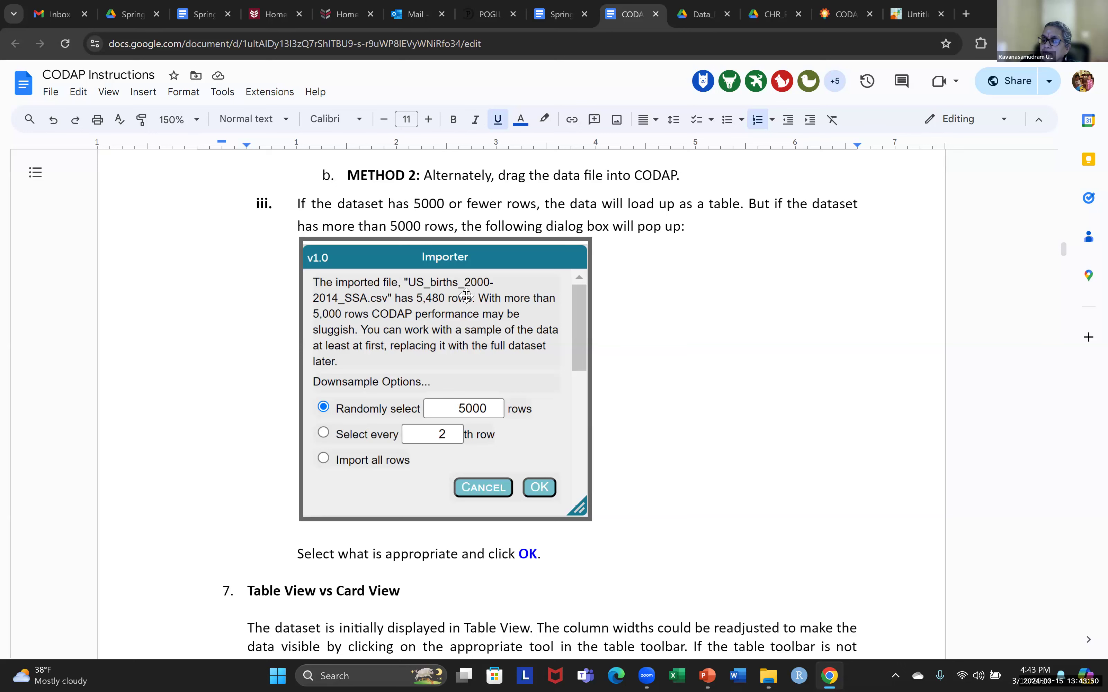
scroll(680, 367, down, 1)
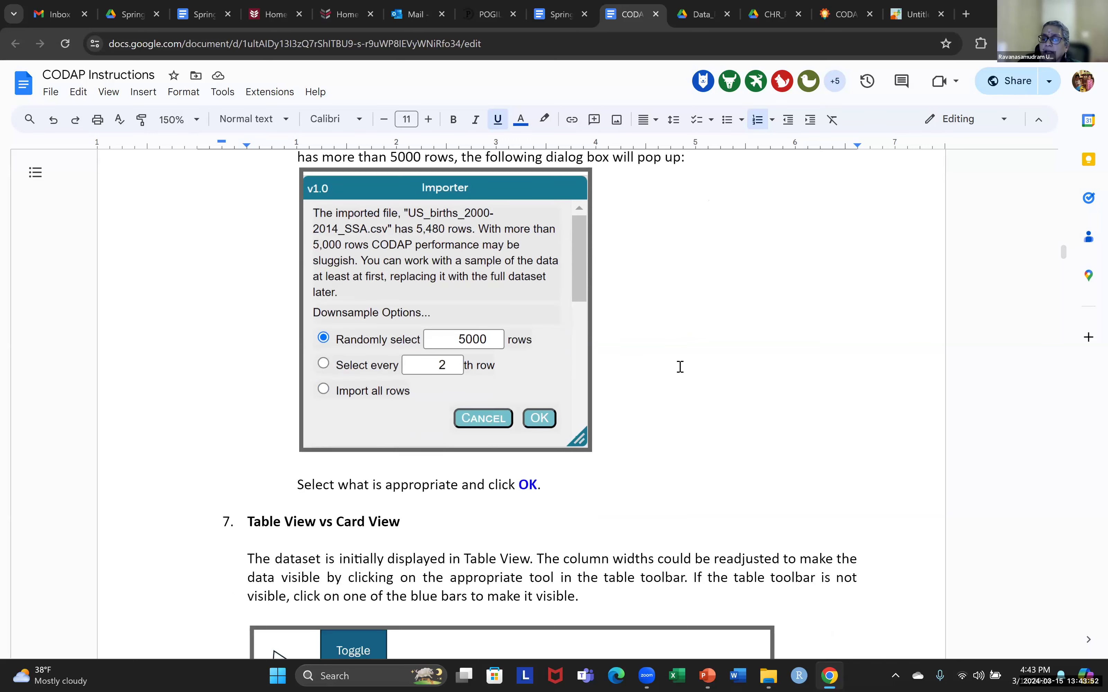
scroll(680, 367, down, 1)
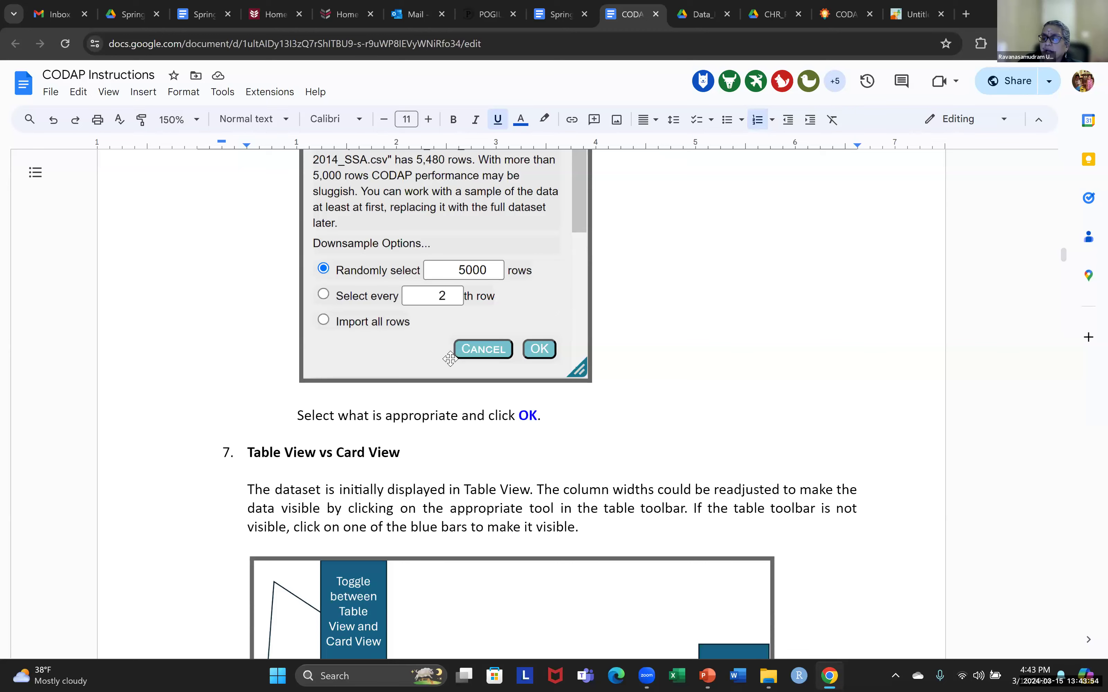
scroll(451, 358, up, 2)
scroll(451, 358, down, 5)
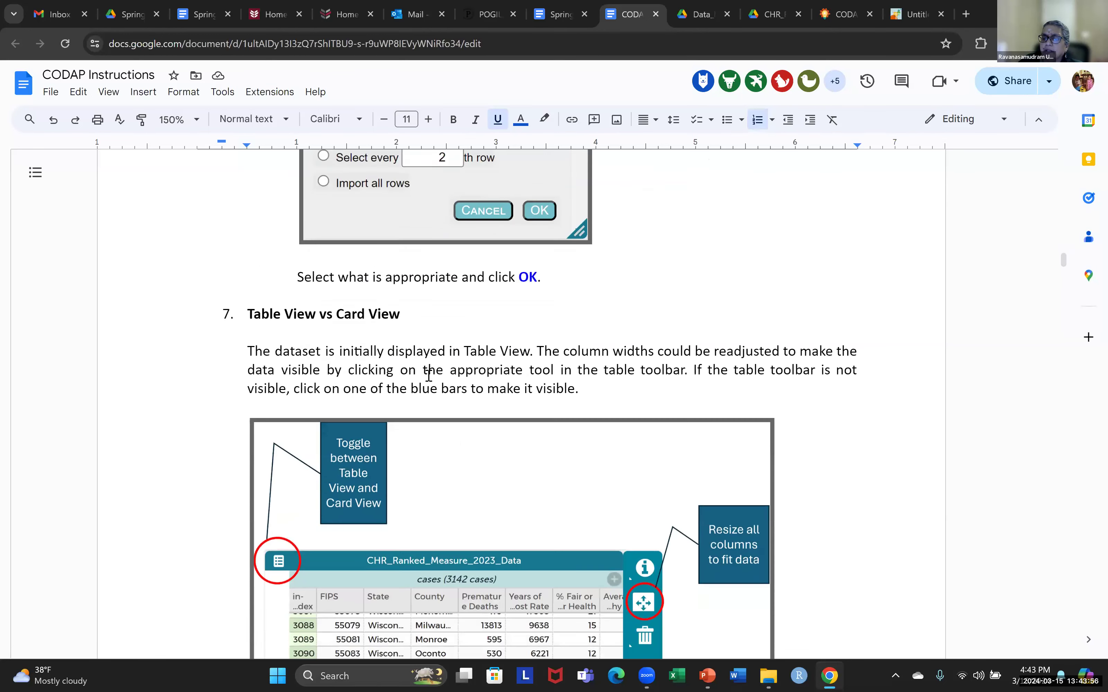
scroll(428, 376, up, 1)
scroll(428, 375, up, 2)
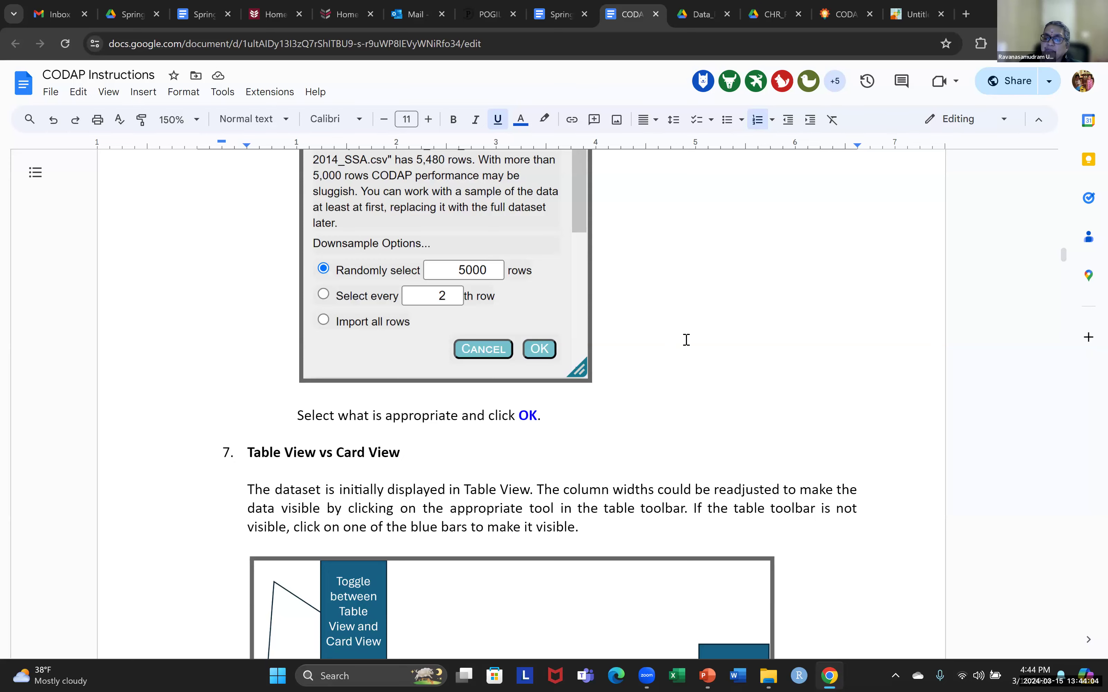
scroll(685, 339, down, 4)
scroll(686, 340, down, 2)
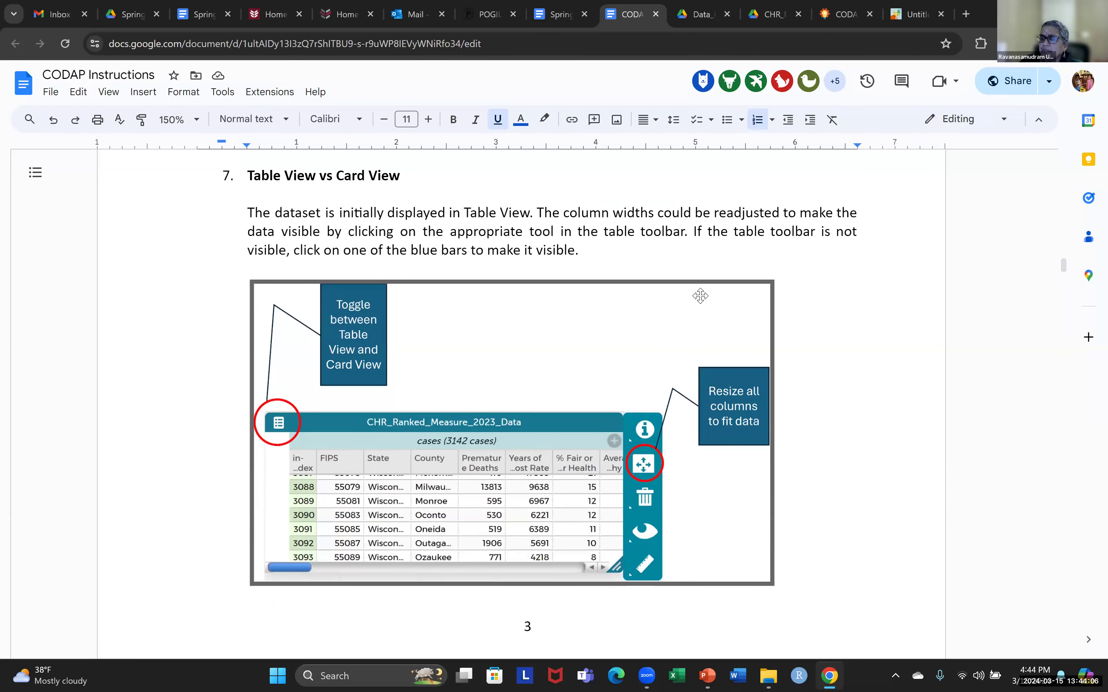
Return to CODAP and switch the CHR_Ranked_Measure_2023_Data table to case card view
click(913, 14)
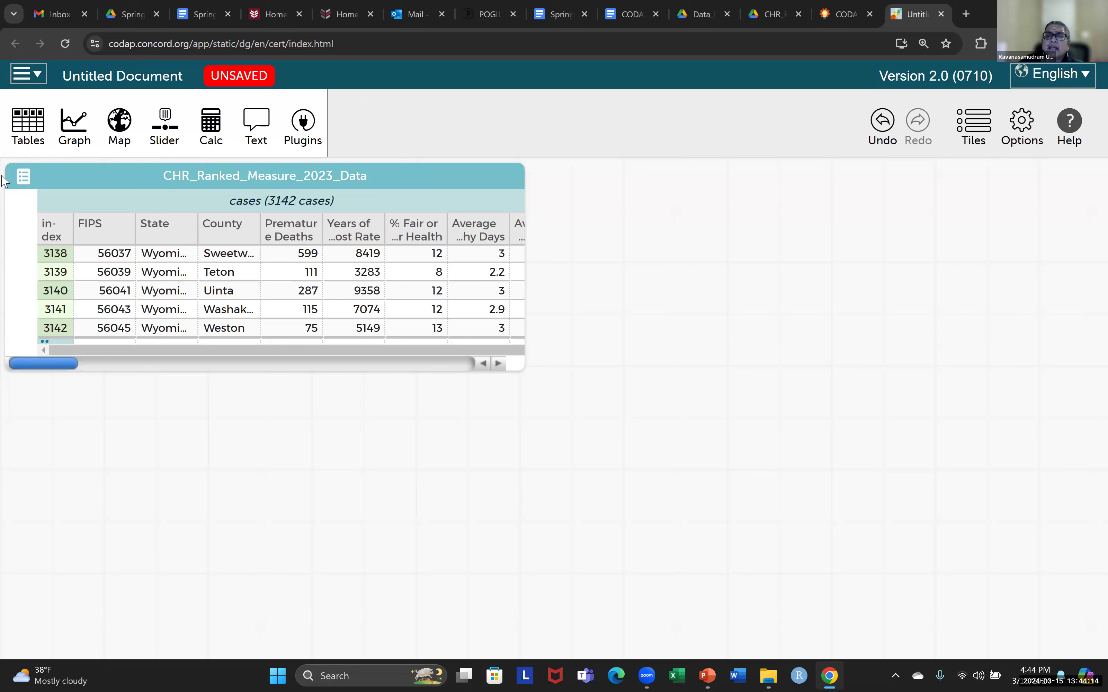
click(23, 185)
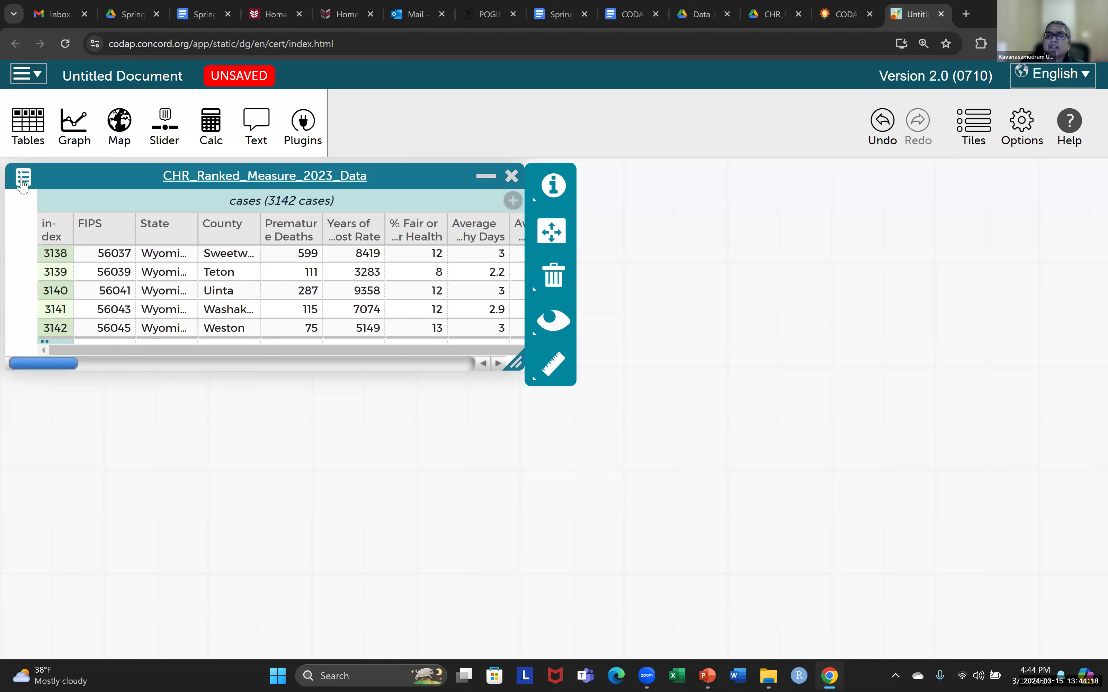
click(22, 183)
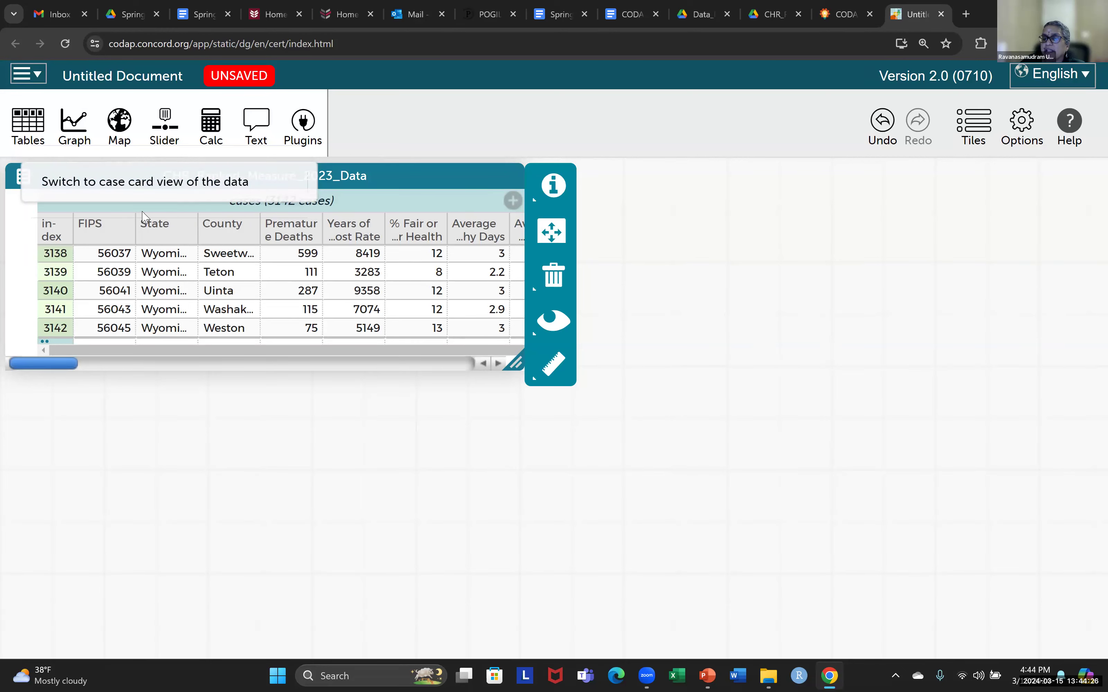
click(147, 183)
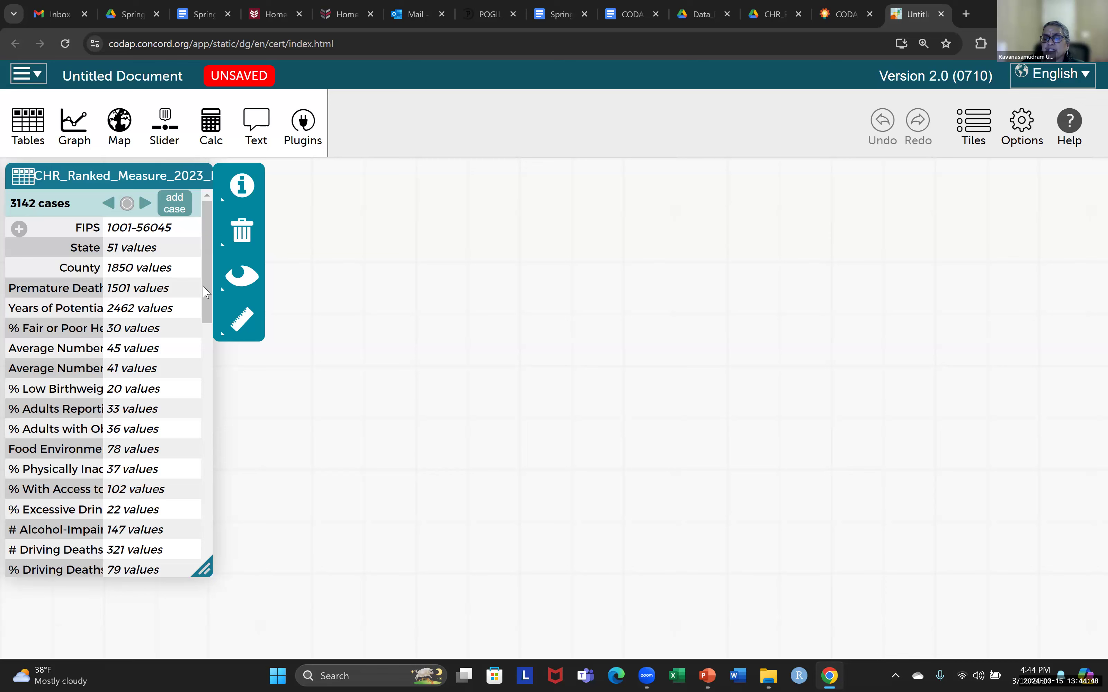
Widen the case card slightly and look through its full list of attributes from FIPS to the long commute percentage
drag(215, 339, 226, 341)
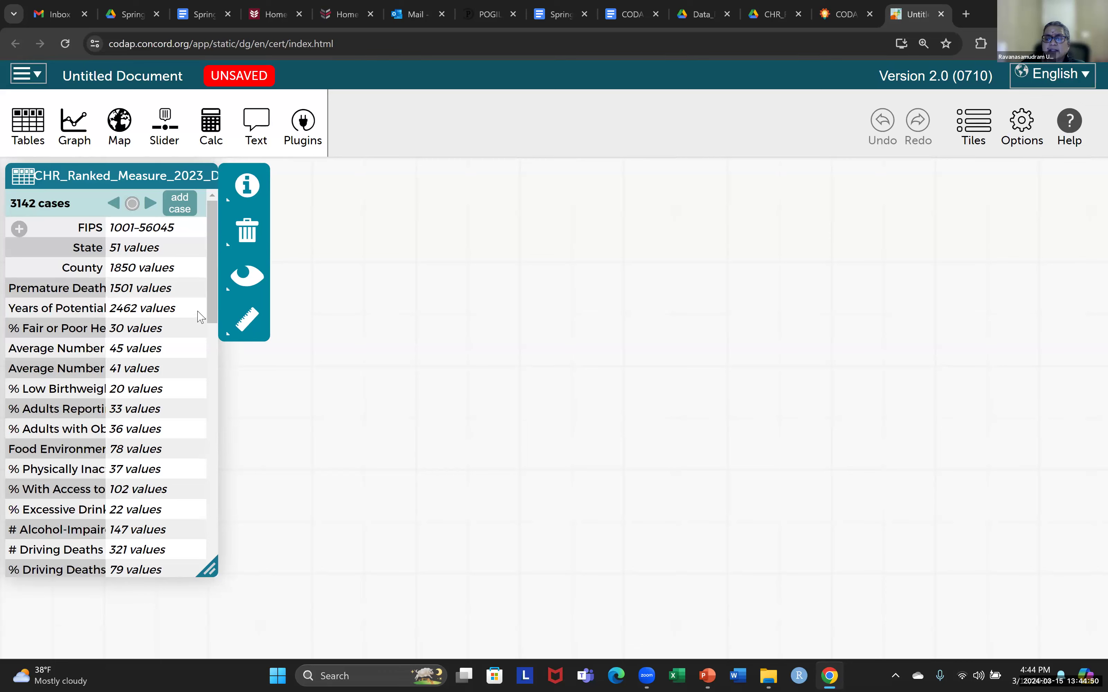
scroll(208, 458, down, 10)
scroll(207, 484, down, 5)
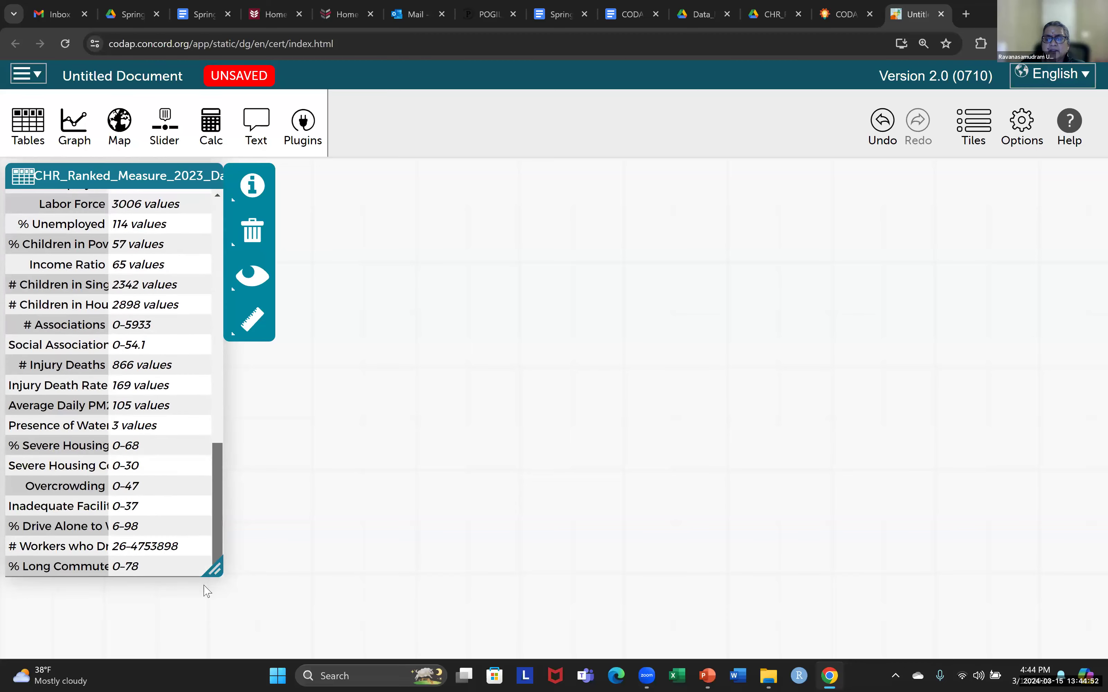
scroll(196, 440, up, 15)
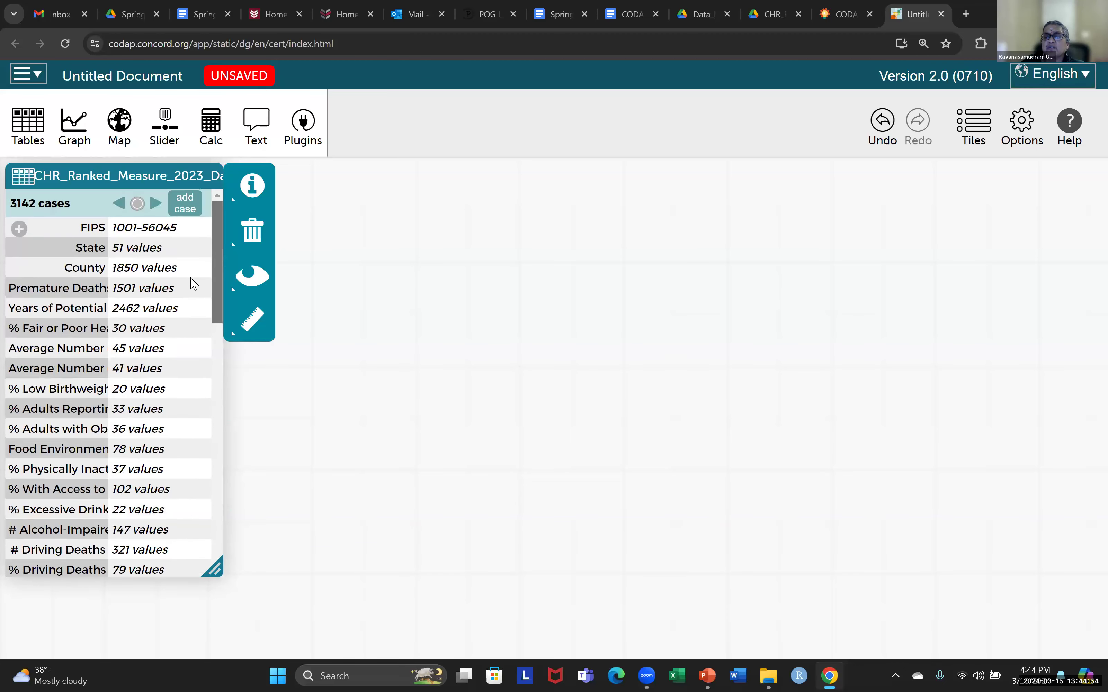
scroll(197, 412, down, 15)
scroll(201, 499, up, 5)
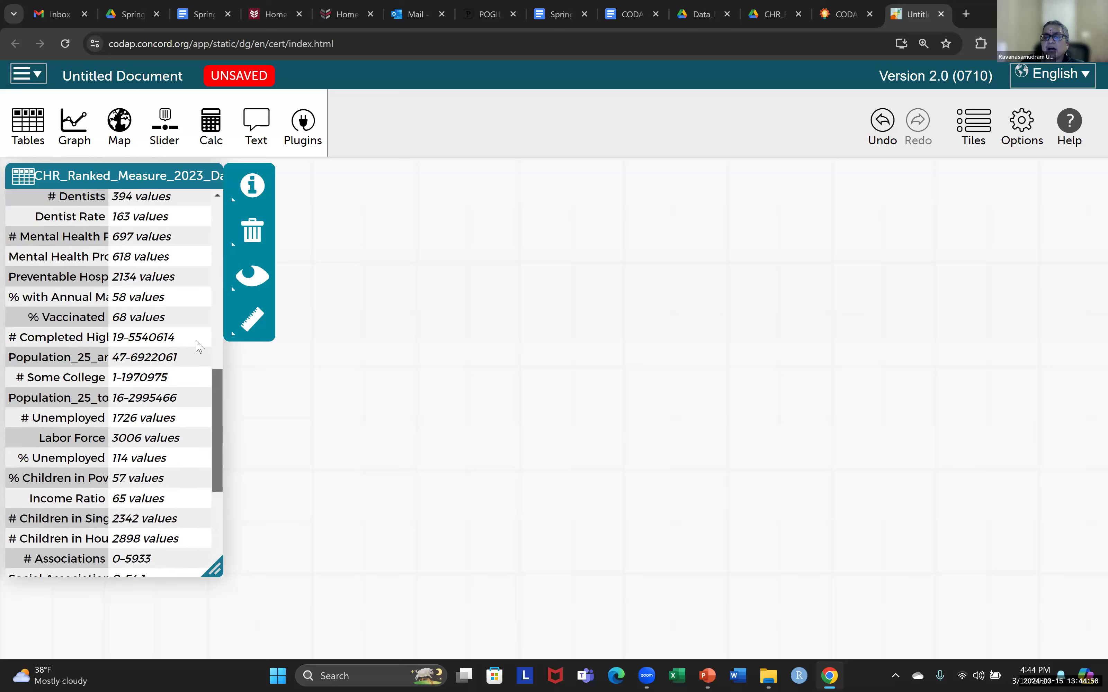
scroll(198, 347, up, 10)
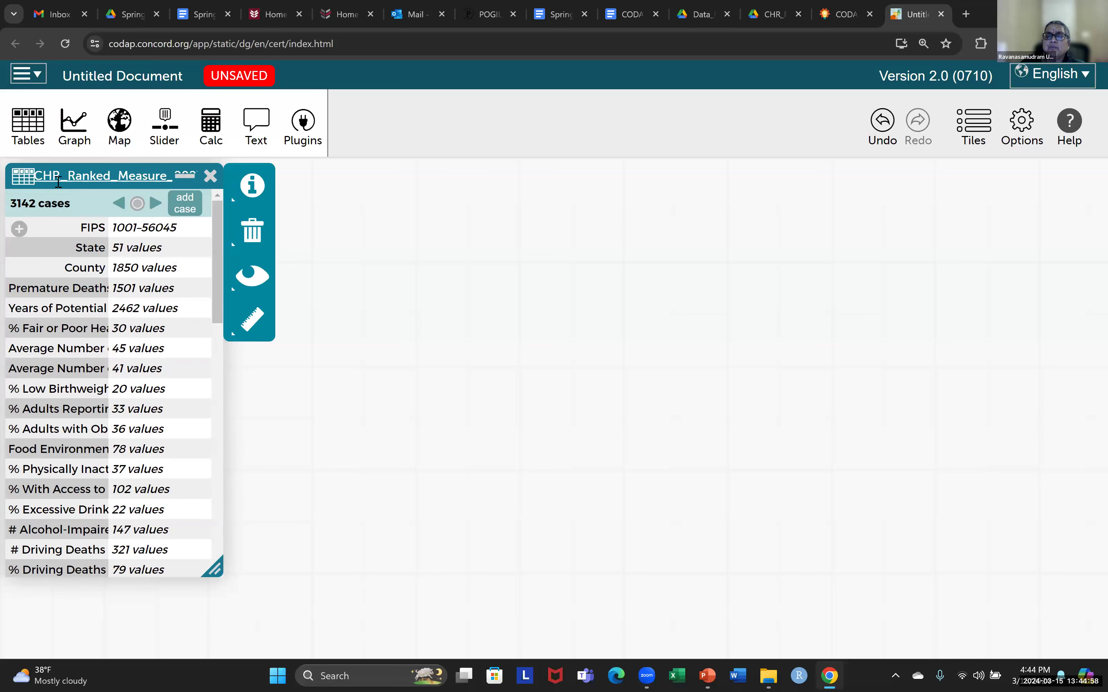